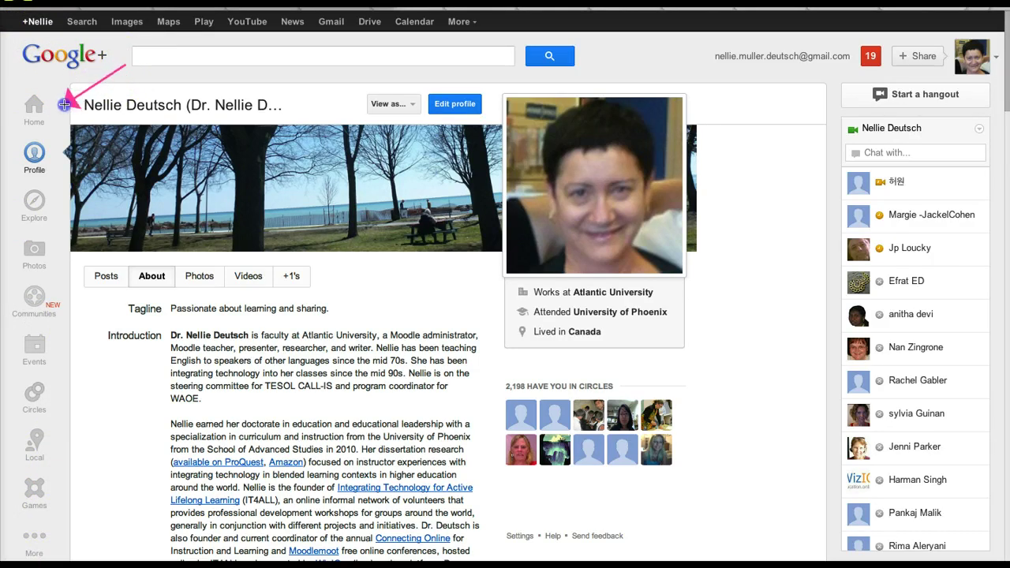
Go to the Communities page showing your communities, pending invitations and discover section
drag(46, 148, 49, 289)
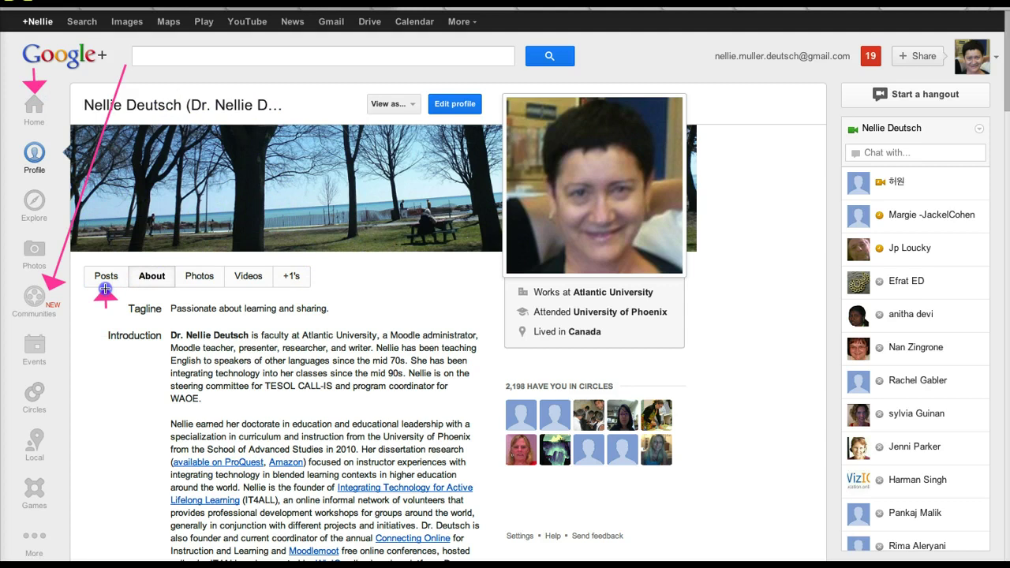
click(154, 293)
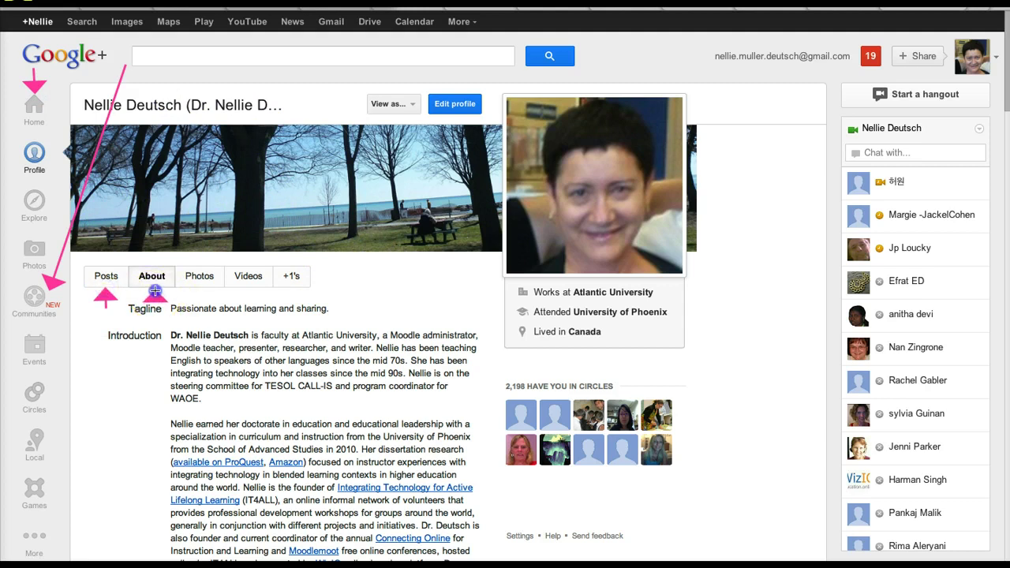
click(201, 295)
click(248, 295)
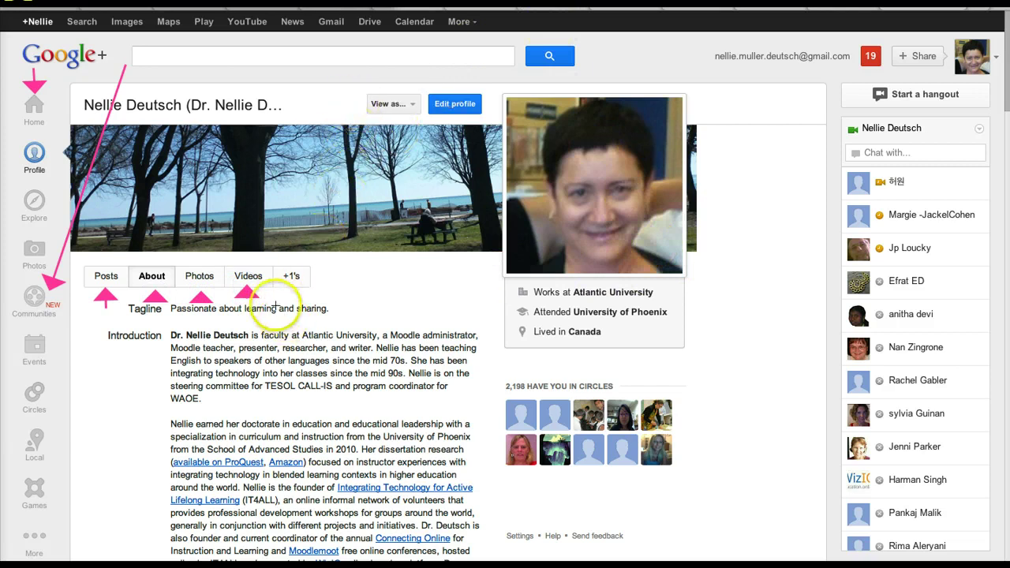
click(85, 345)
click(63, 392)
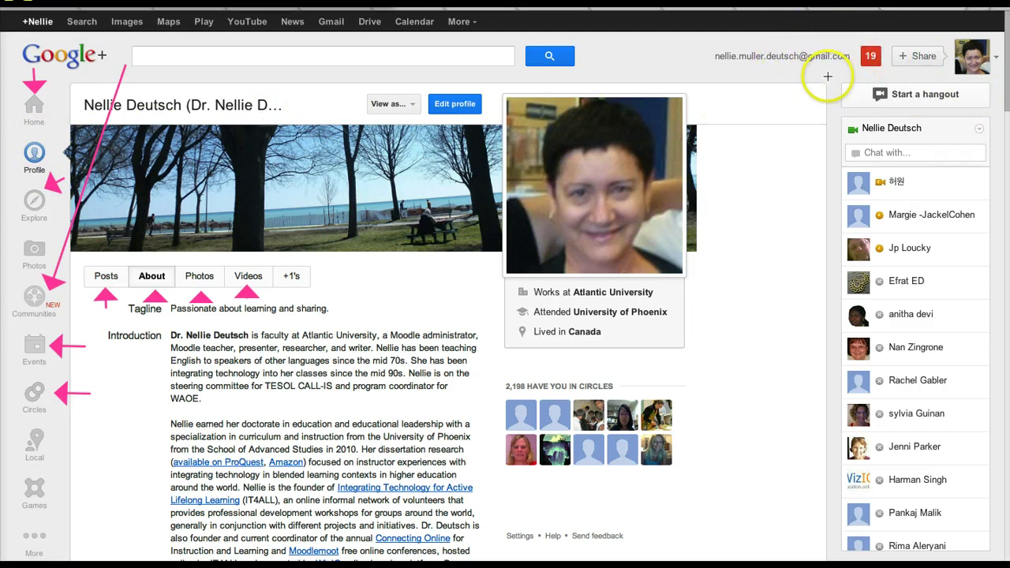
drag(836, 78, 811, 69)
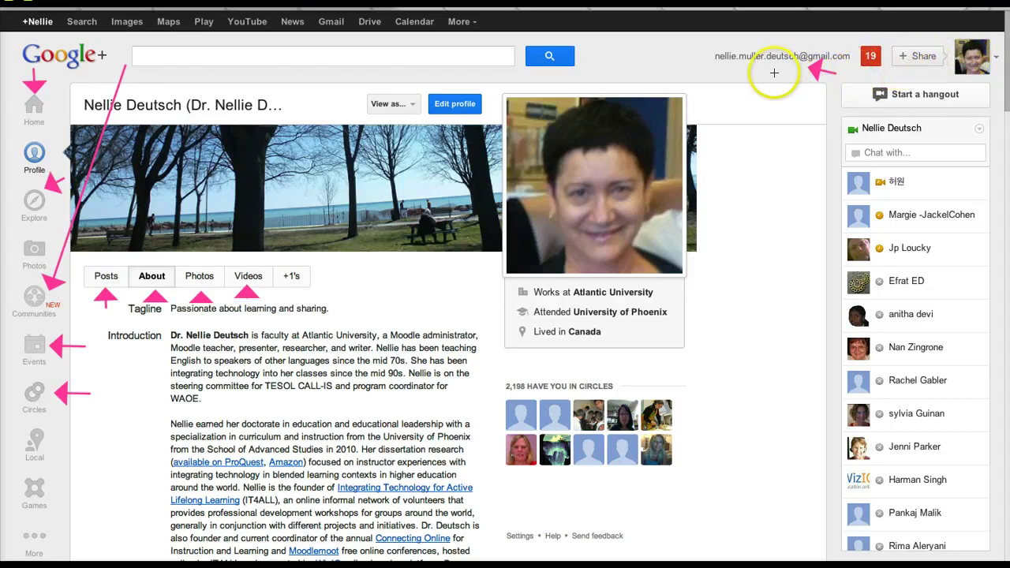
drag(759, 46, 749, 33)
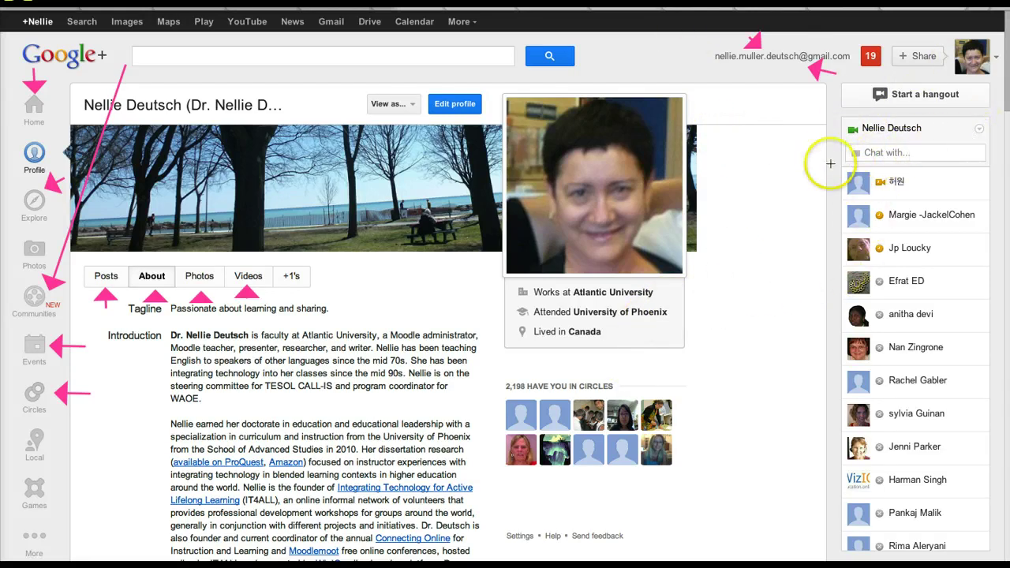
drag(761, 159, 811, 158)
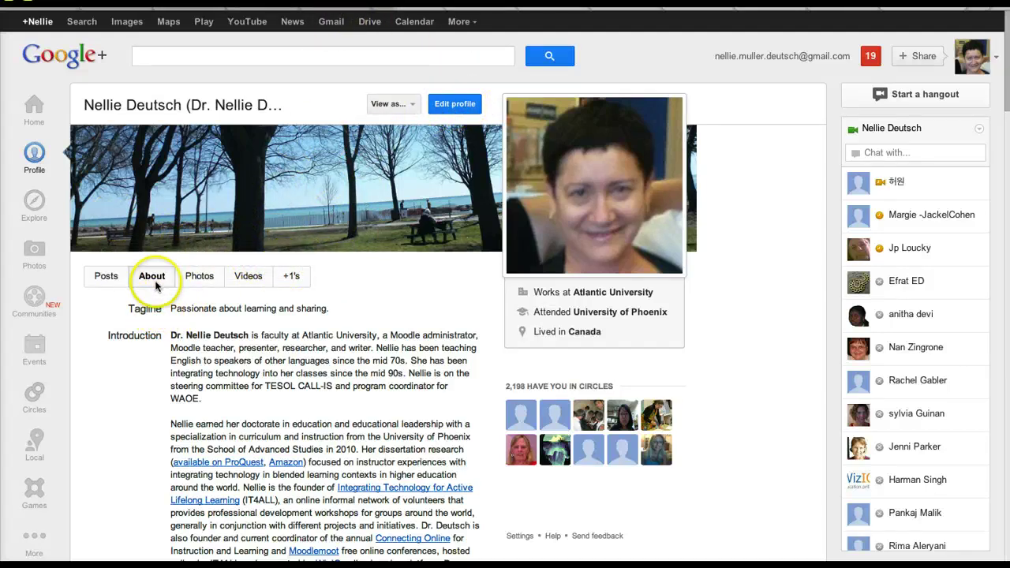
scroll(257, 316, down, 1)
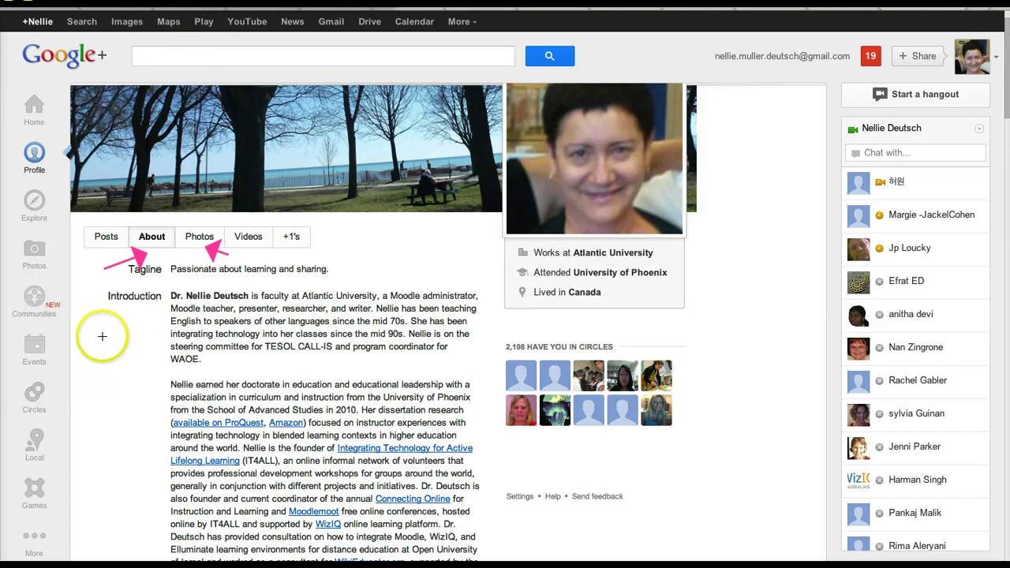
drag(95, 336, 77, 314)
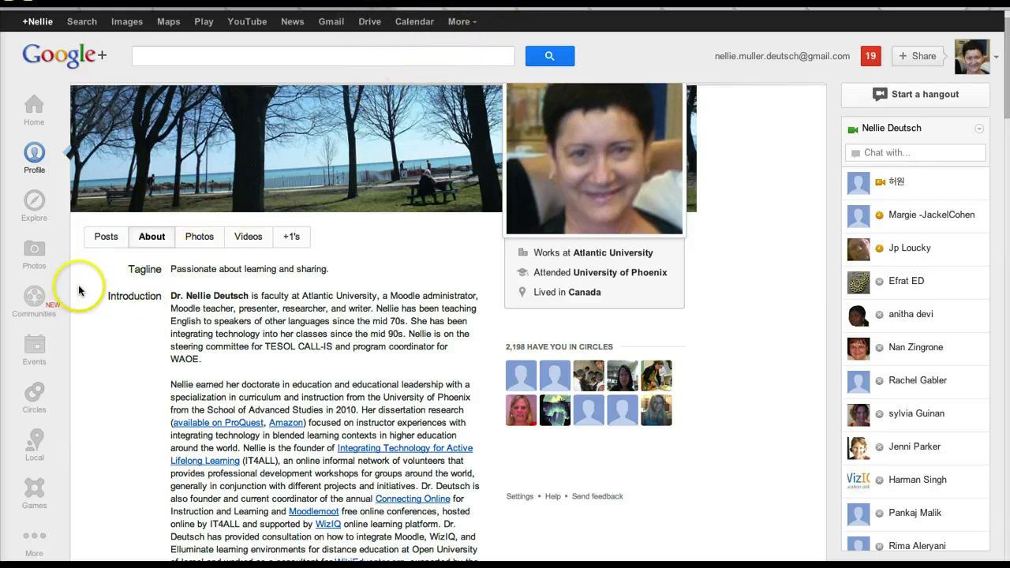
click(38, 301)
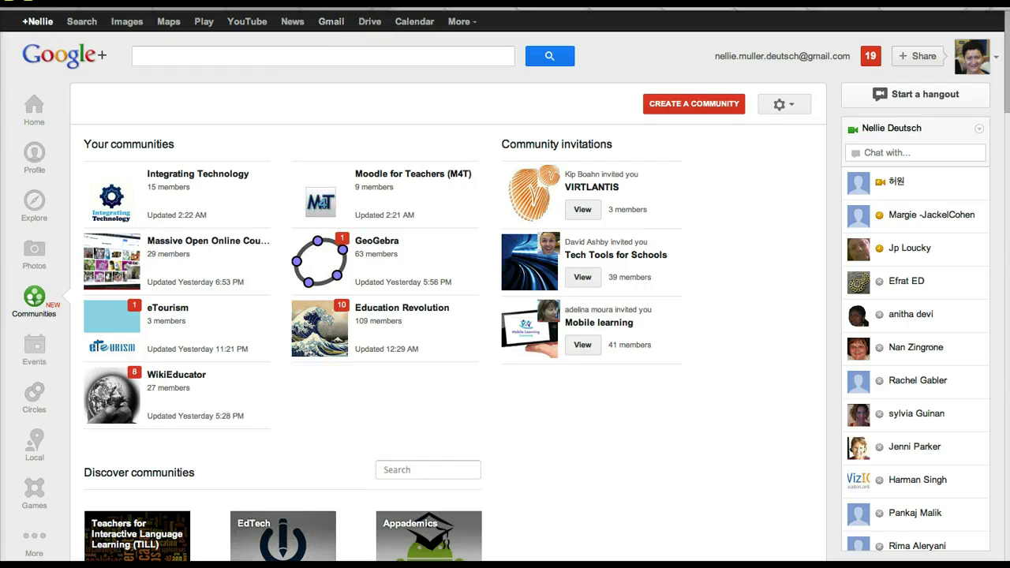
drag(245, 124, 133, 174)
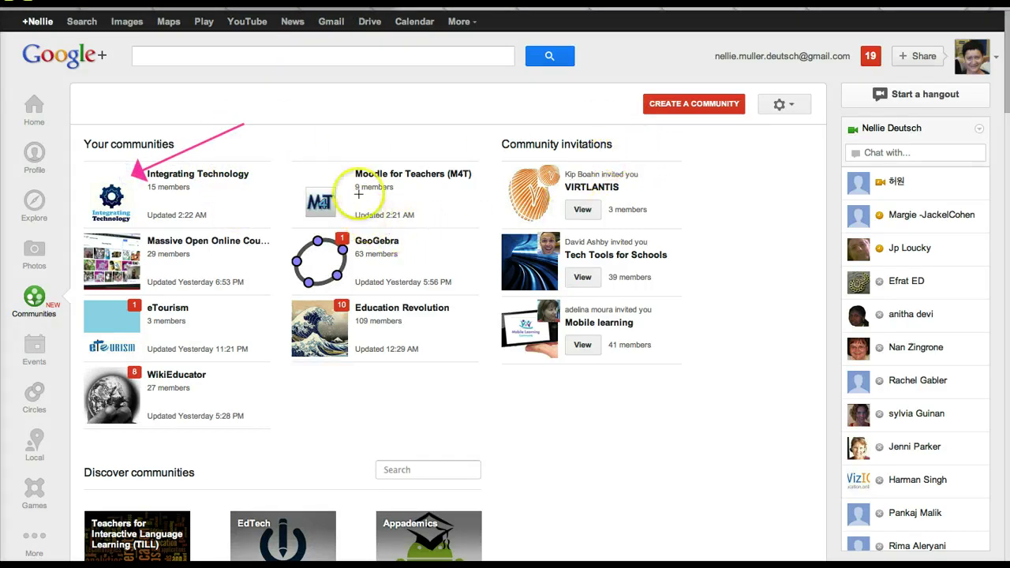
mouse_move(236, 135)
mouse_down()
mouse_move(259, 126)
mouse_move(304, 179)
mouse_up()
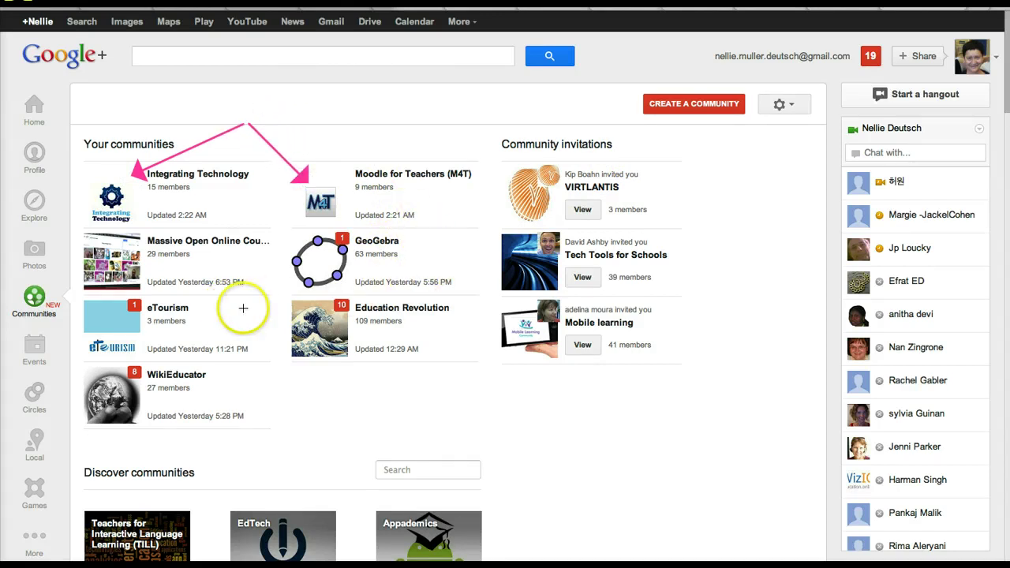
drag(308, 384, 207, 388)
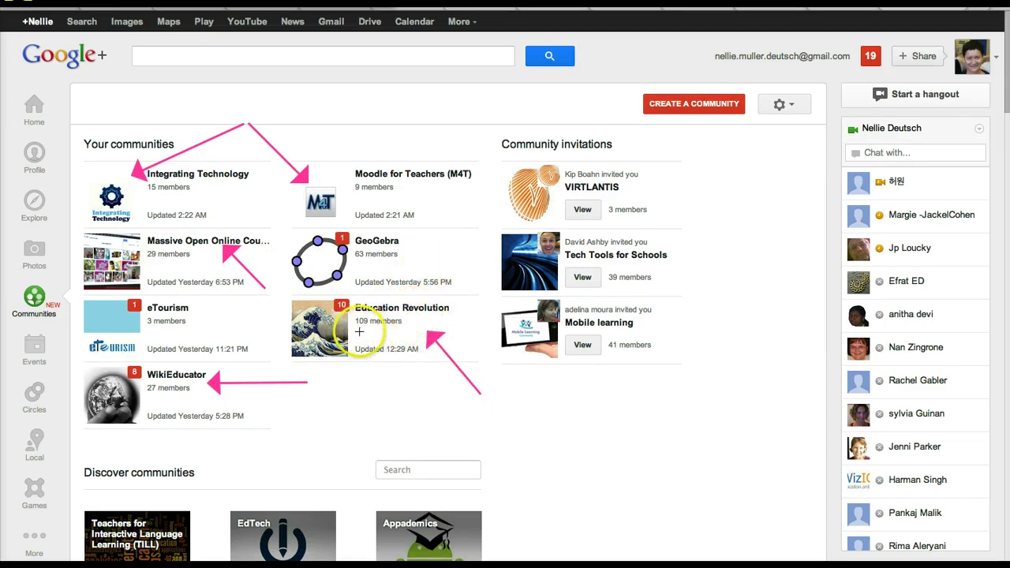
mouse_move(359, 332)
mouse_down()
mouse_move(402, 336)
mouse_move(355, 341)
mouse_move(351, 317)
mouse_move(361, 329)
mouse_up()
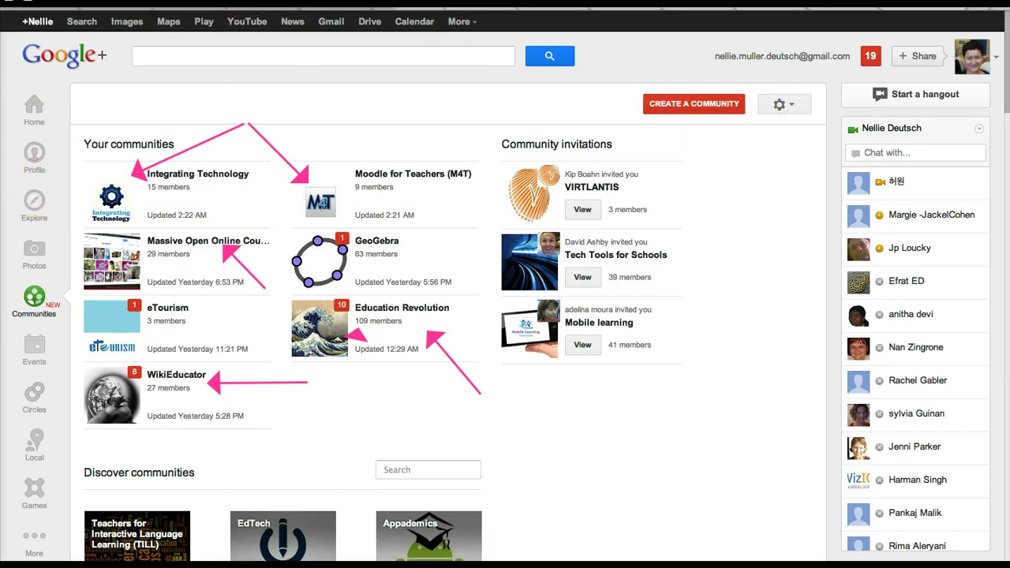
drag(657, 37, 680, 85)
Open the gear menu beside CREATE A COMMUNITY, showing Settings, Help, Send feedback and Take a tour
click(793, 105)
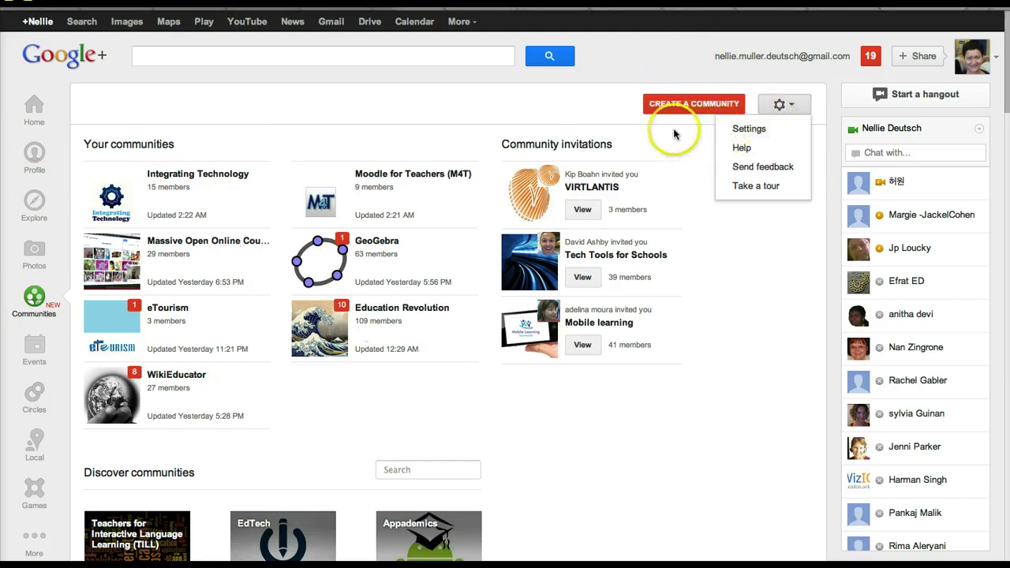